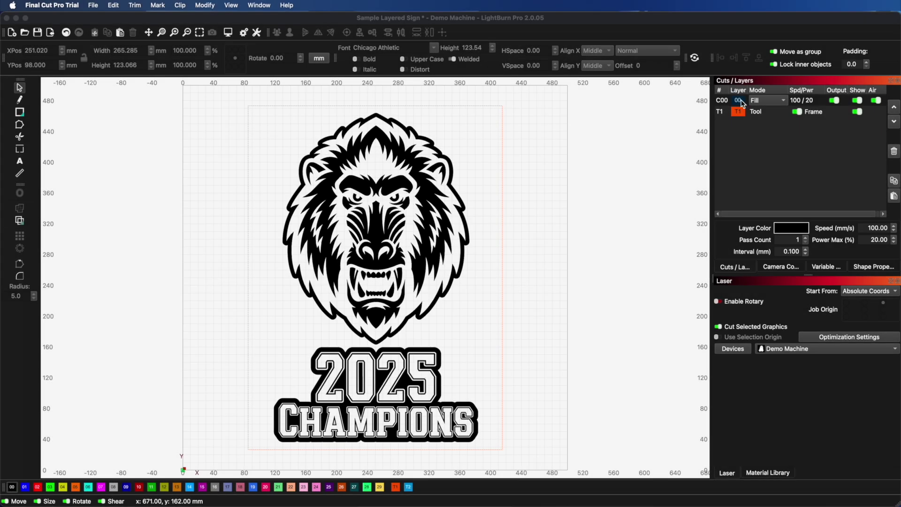
Open the C00 layer's cut settings, close them unchanged, then reopen them
double_click(741, 101)
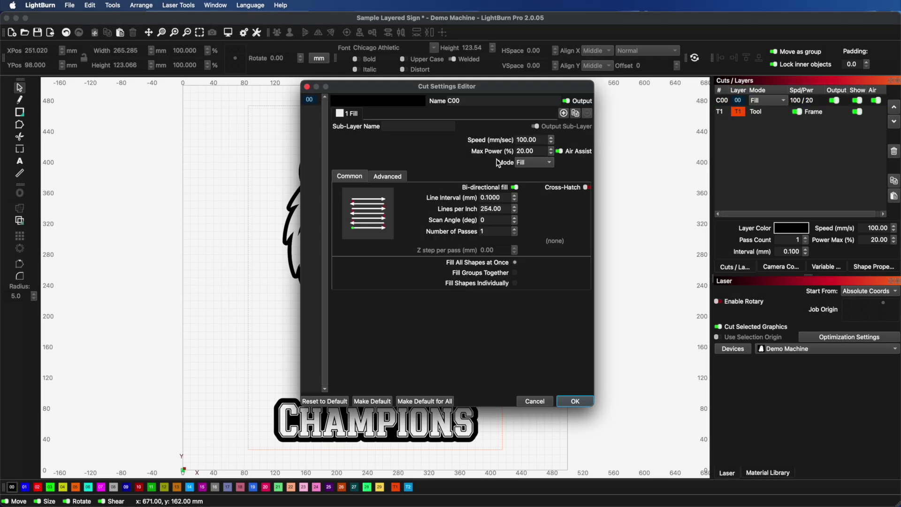
left_click(534, 402)
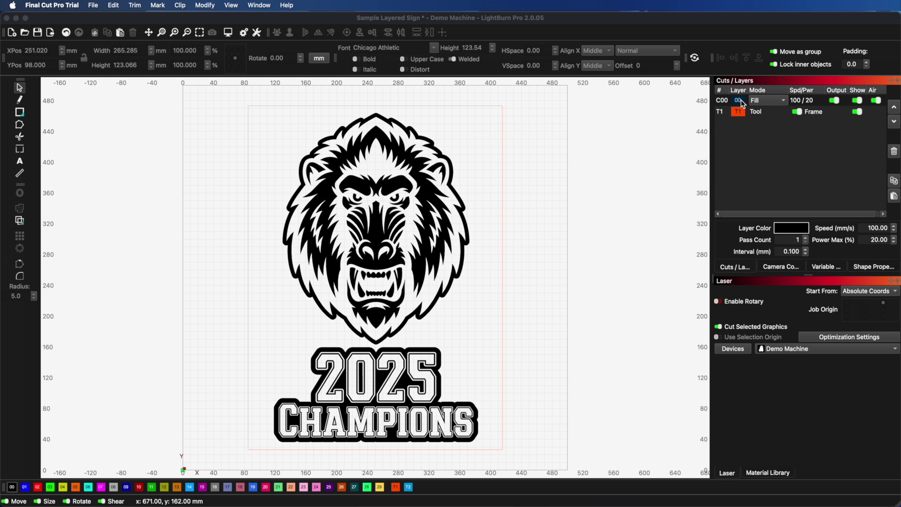
double_click(741, 103)
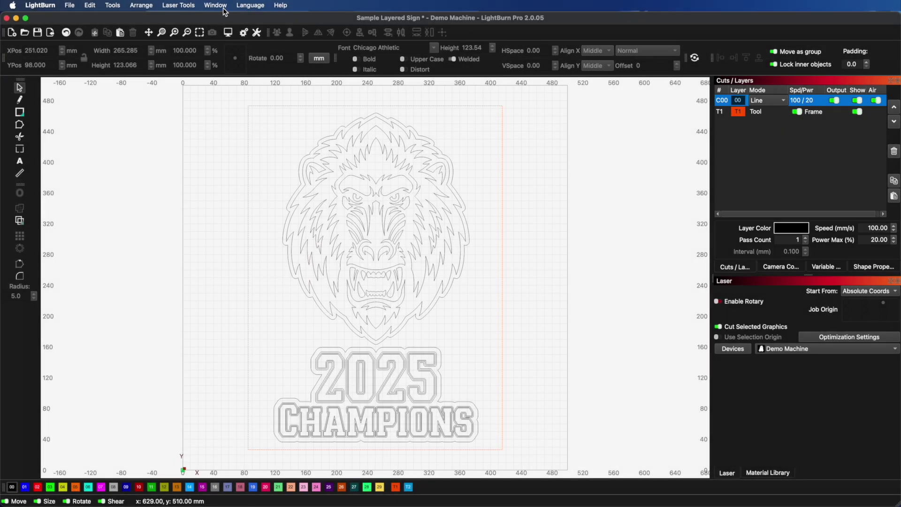
left_click(215, 6)
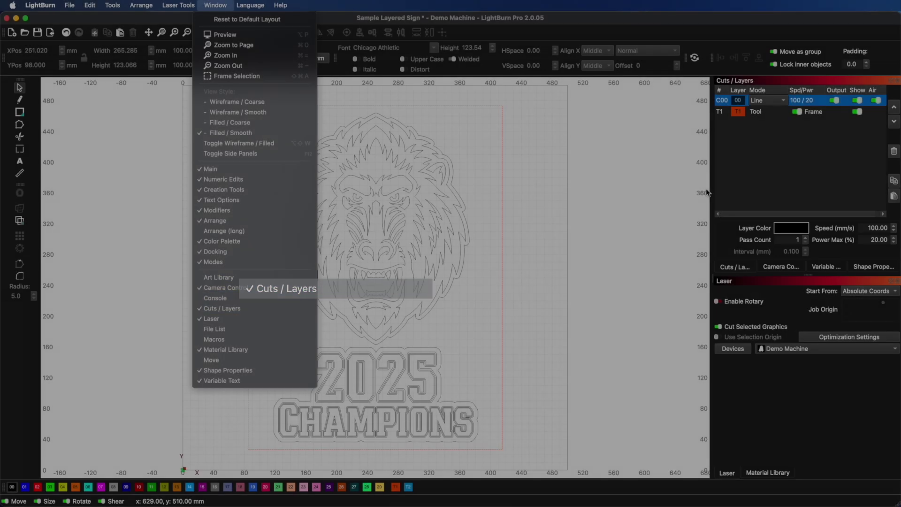
left_click(754, 159)
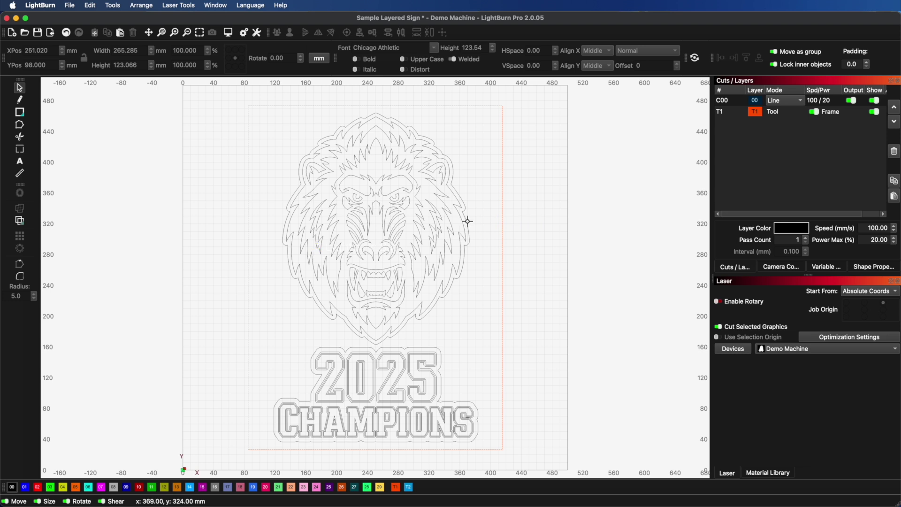
Move the baboon's outer outline and the 2025 CHAMPIONS outline onto the new red C02 layer
left_click(467, 221)
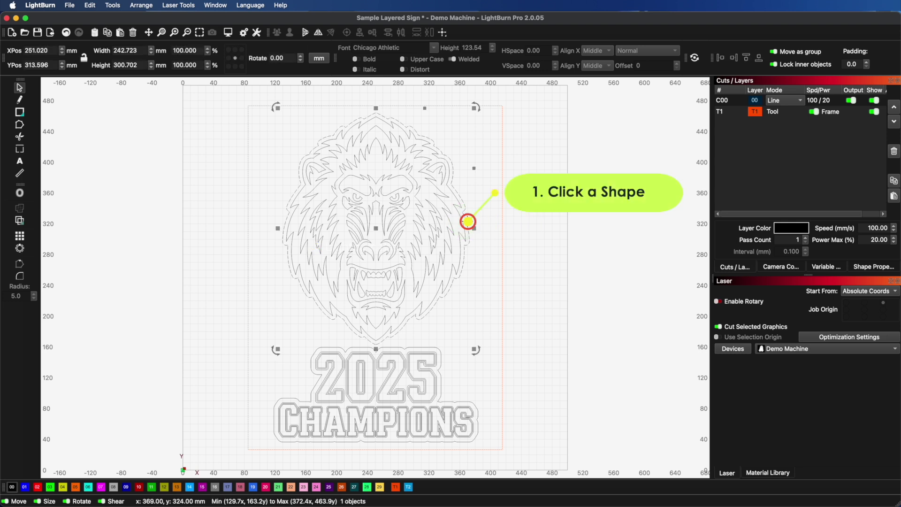
left_click(39, 488)
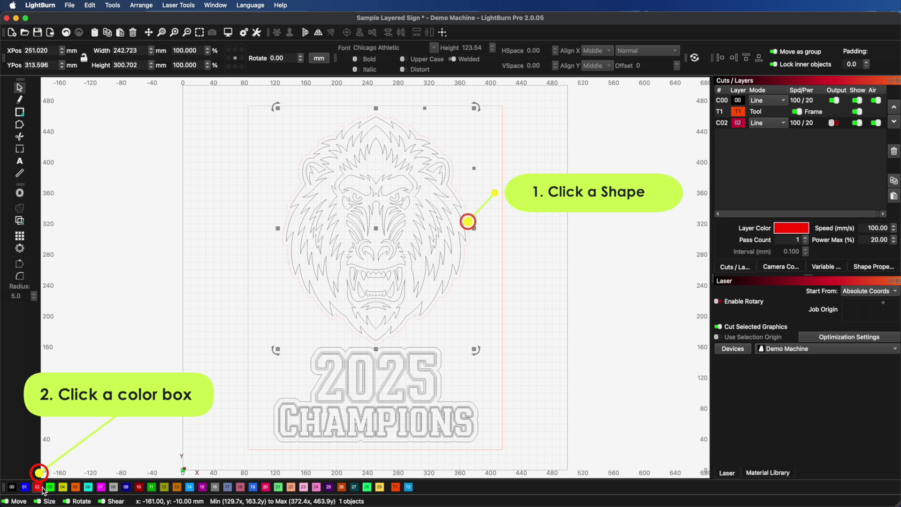
left_click(739, 127)
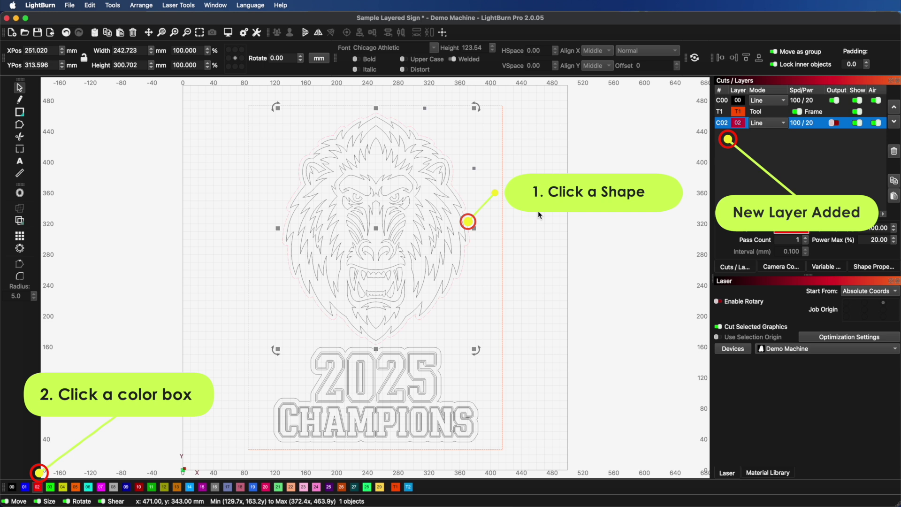
left_click(431, 348)
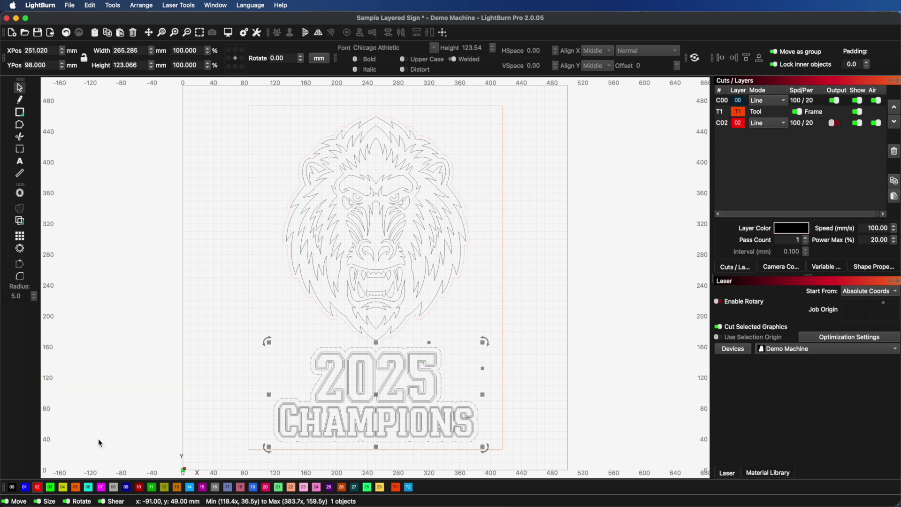
left_click(38, 491)
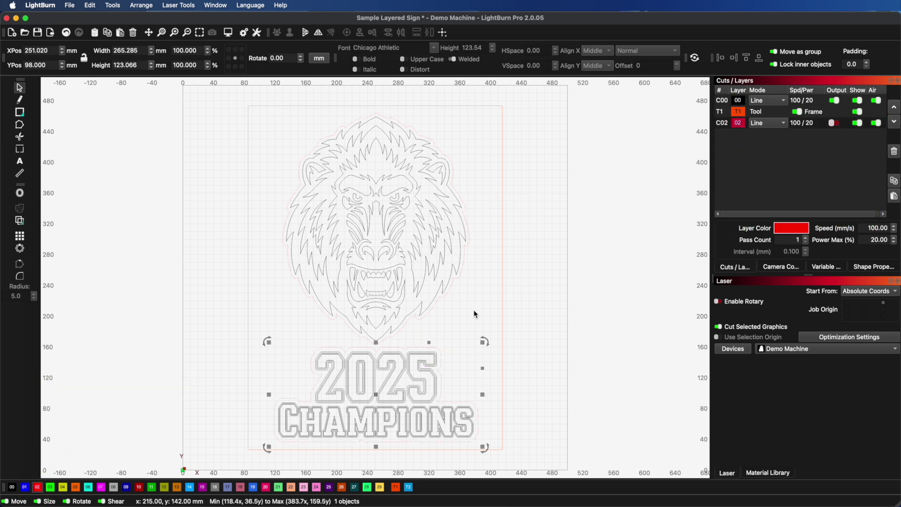
left_click(624, 231)
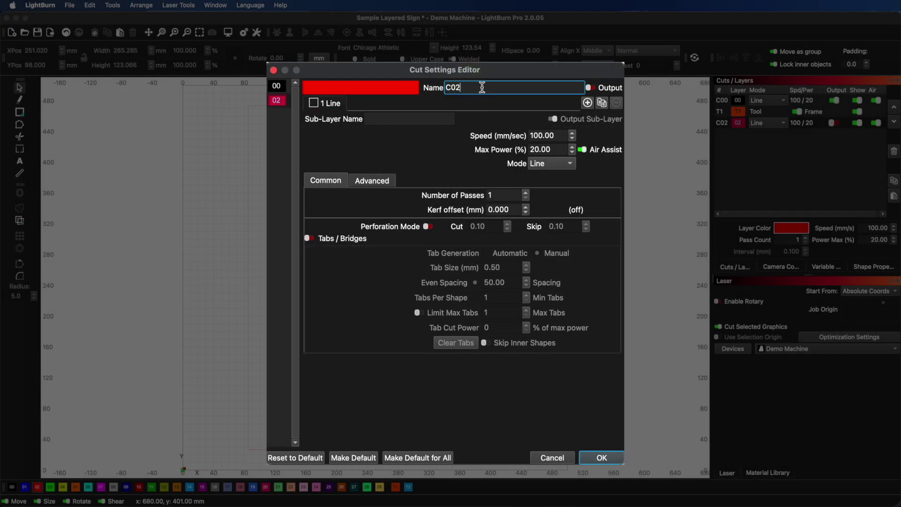
Rename the C02 layer to 'Cut Outside' and confirm its mode stays Line
double_click(449, 87)
type("Cut Outside")
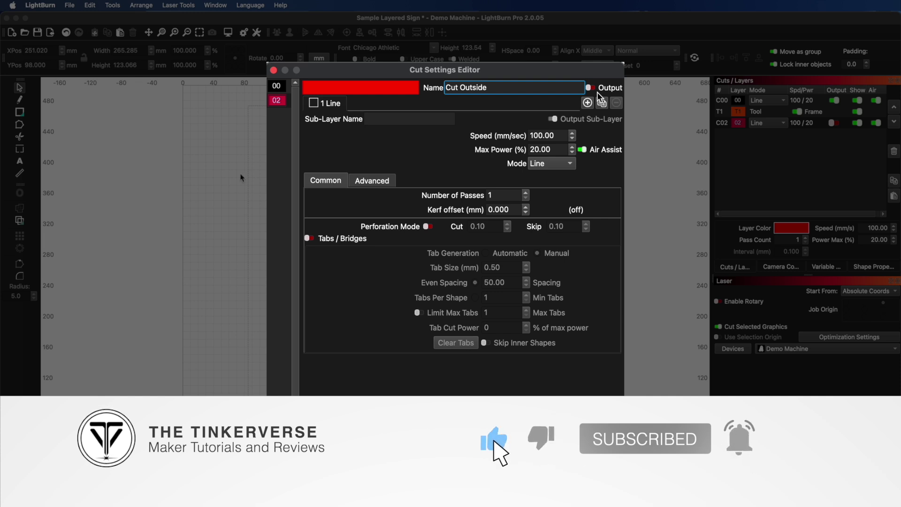
left_click(553, 165)
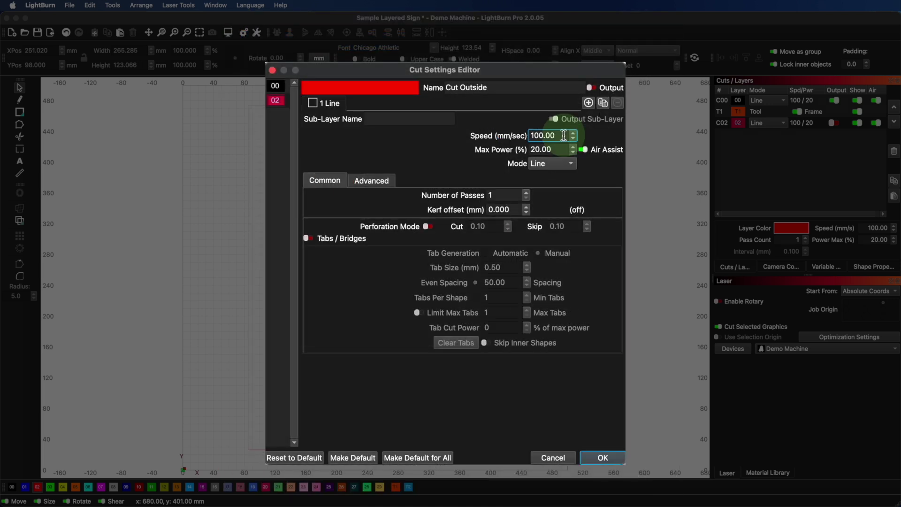
Give Cut Outside 50 mm/s speed, 80% max power and 1 pass, and apply
double_click(563, 135)
type("50")
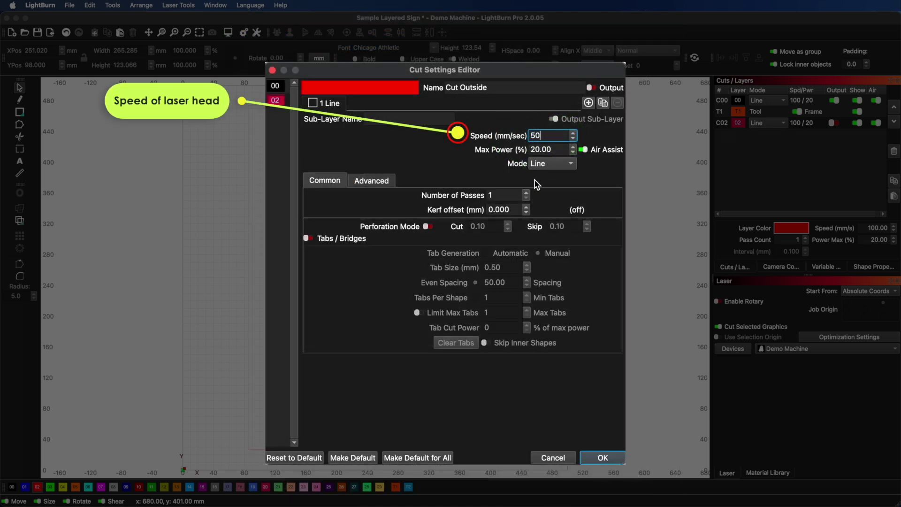
key("Tab")
type("80")
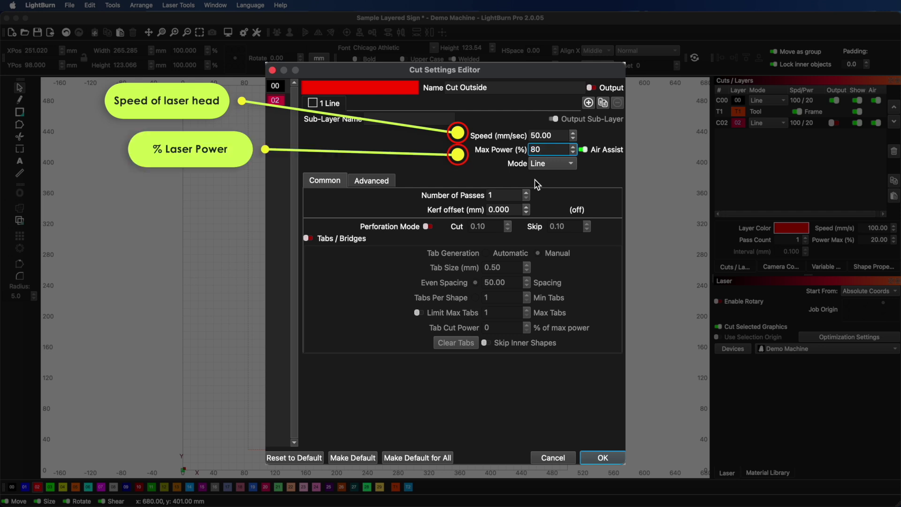
left_click(513, 195)
double_click(513, 196)
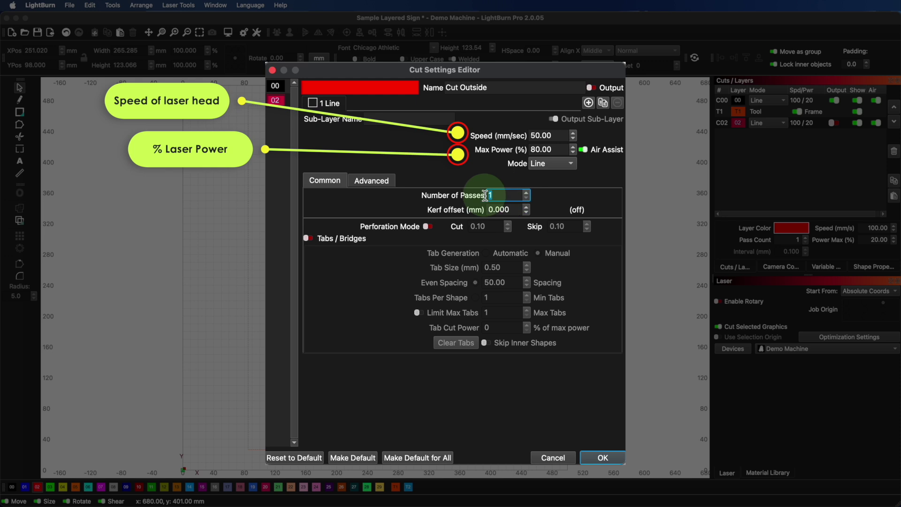
type("2")
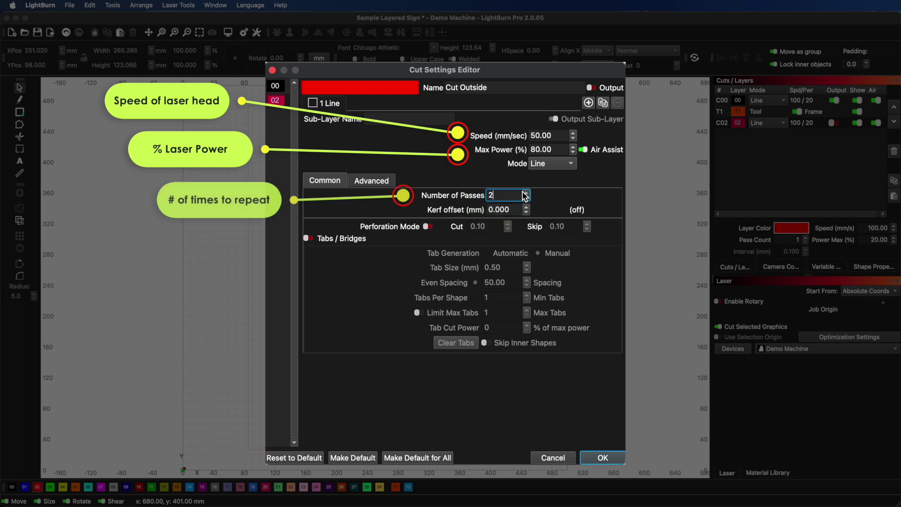
left_click(527, 196)
left_click(527, 199)
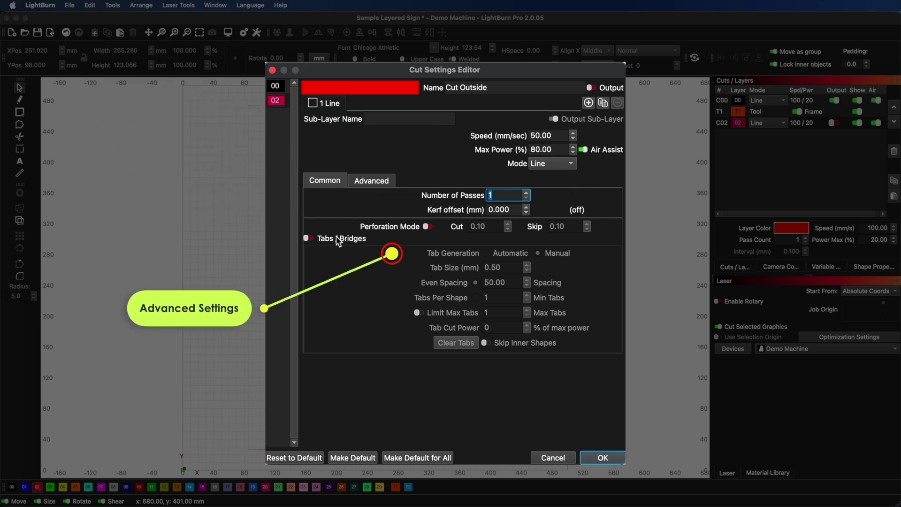
left_click(508, 210)
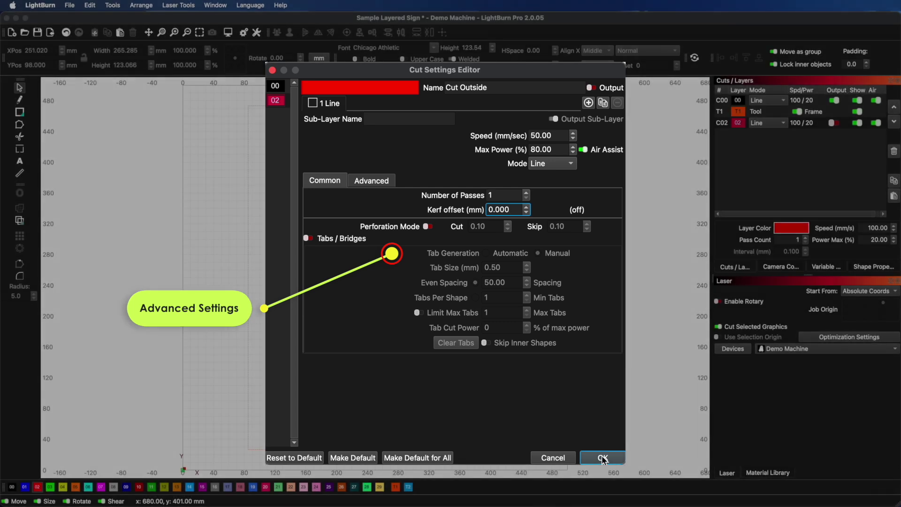
left_click(602, 458)
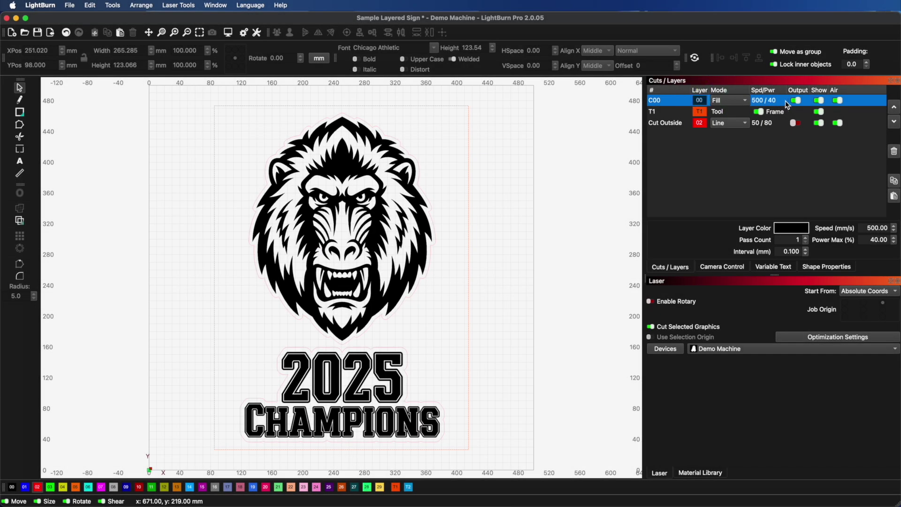
Toggle C00's Output, Show and Air switches off and back on, leaving all enabled
left_click(796, 101)
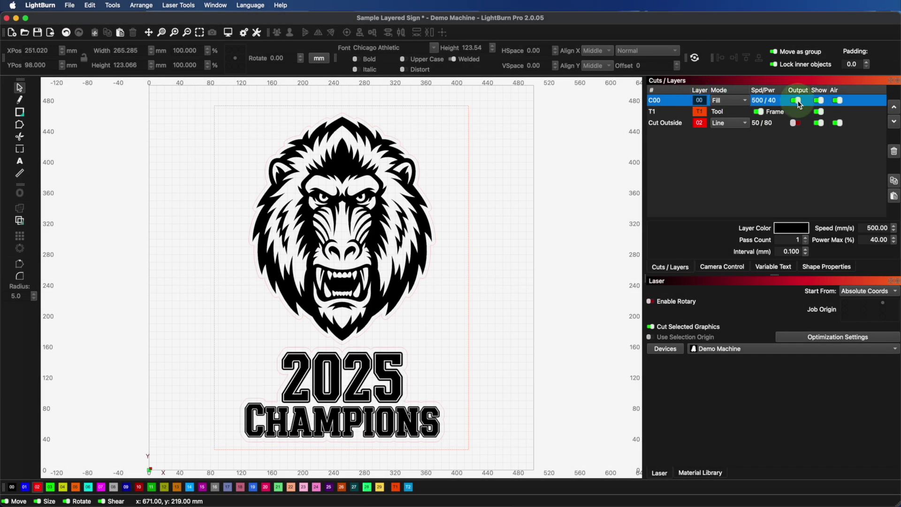
left_click(797, 102)
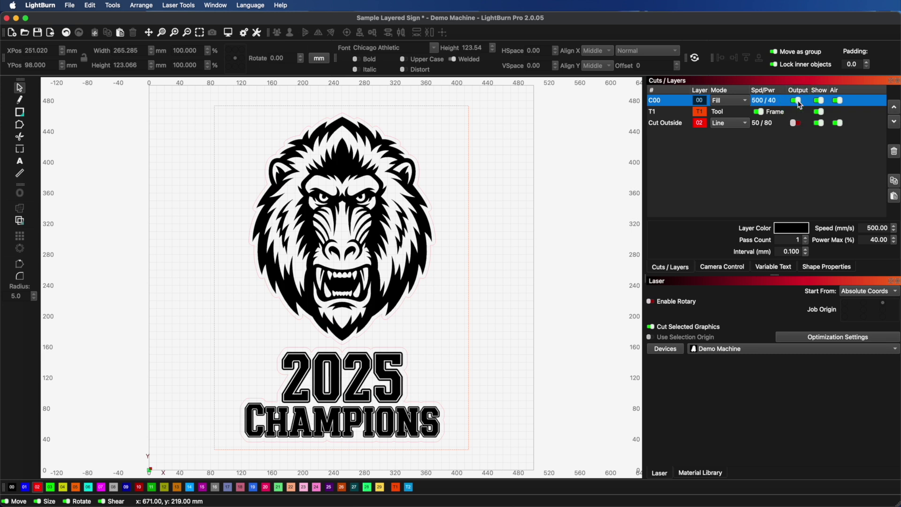
left_click(819, 101)
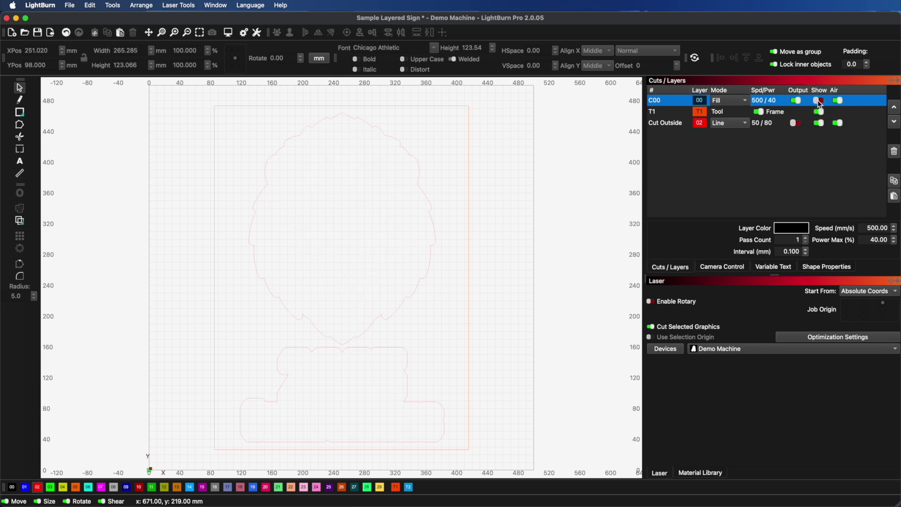
left_click(819, 102)
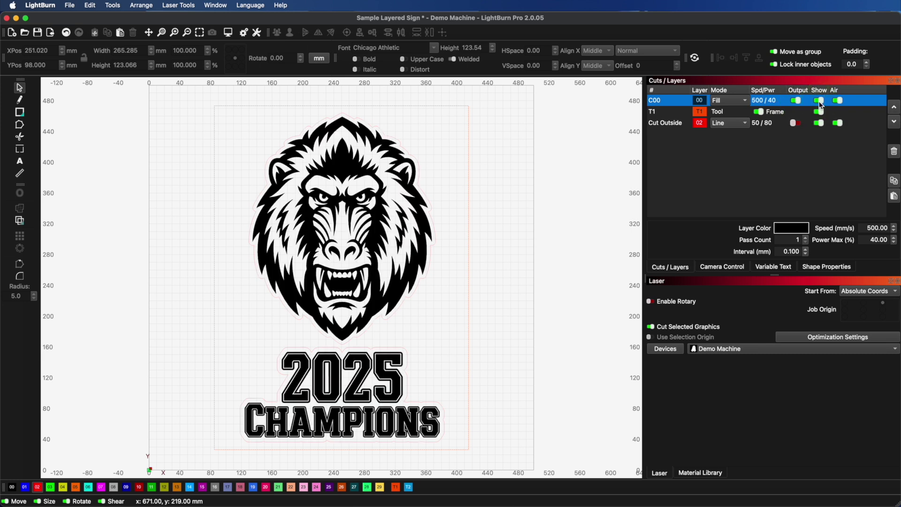
left_click(838, 101)
left_click(838, 101)
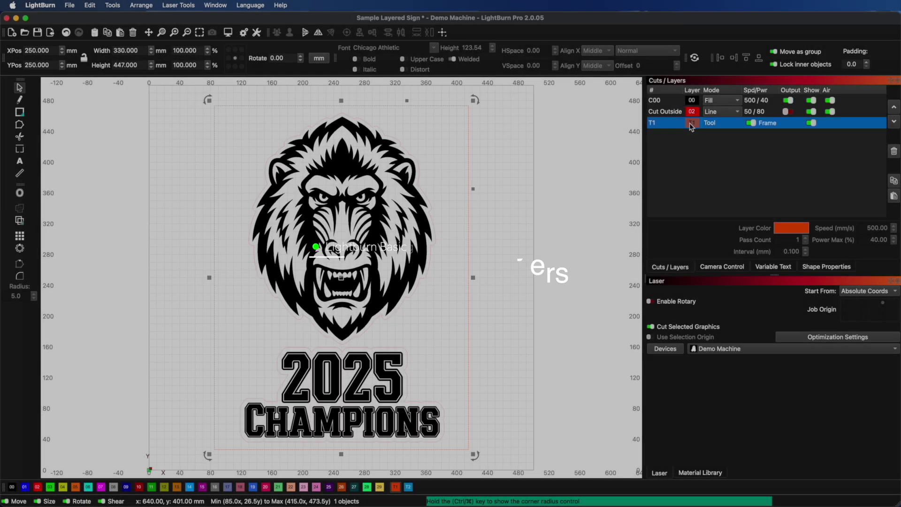
Inspect the T1 layer's options, then assign the frame rectangle to the T1 tool layer
right_click(691, 123)
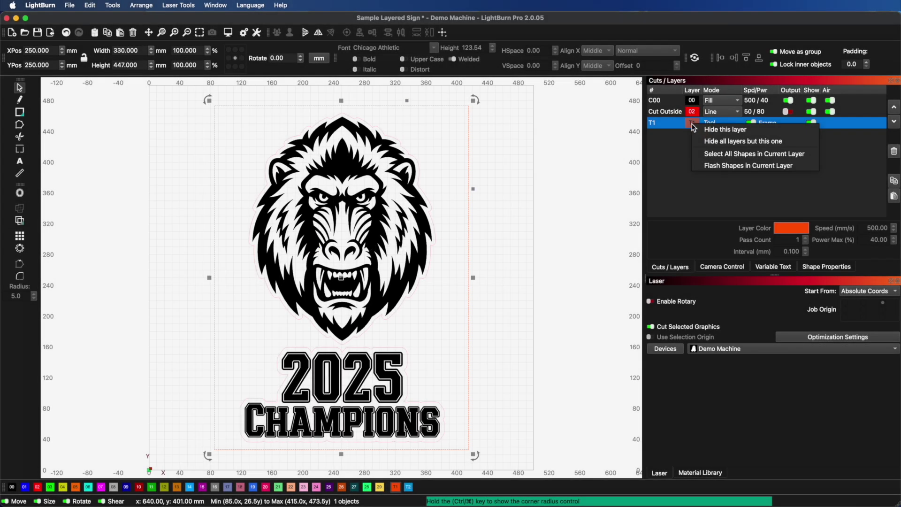
left_click(695, 153)
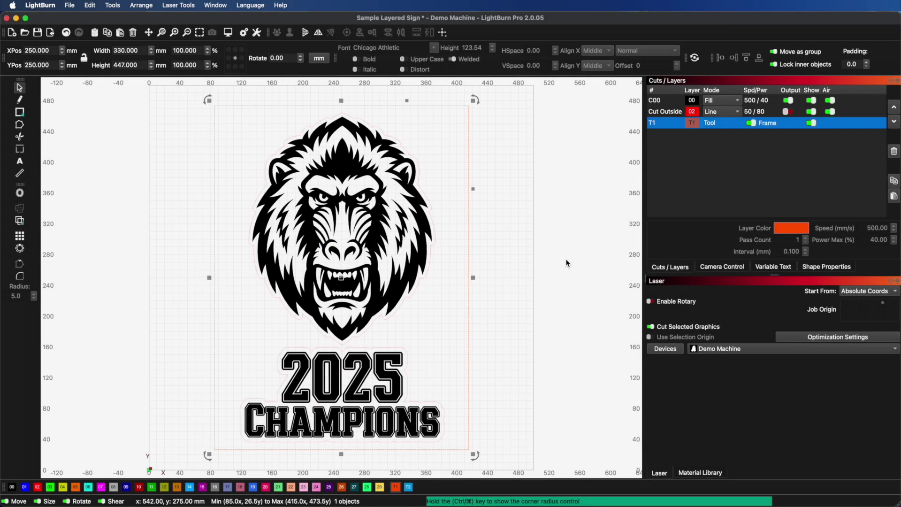
left_click(522, 351)
left_click(469, 381)
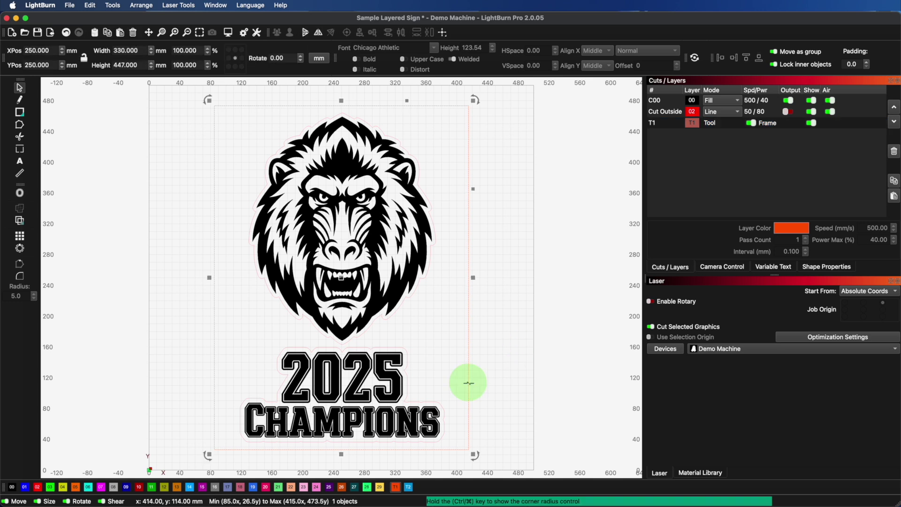
left_click(396, 487)
left_click(395, 488)
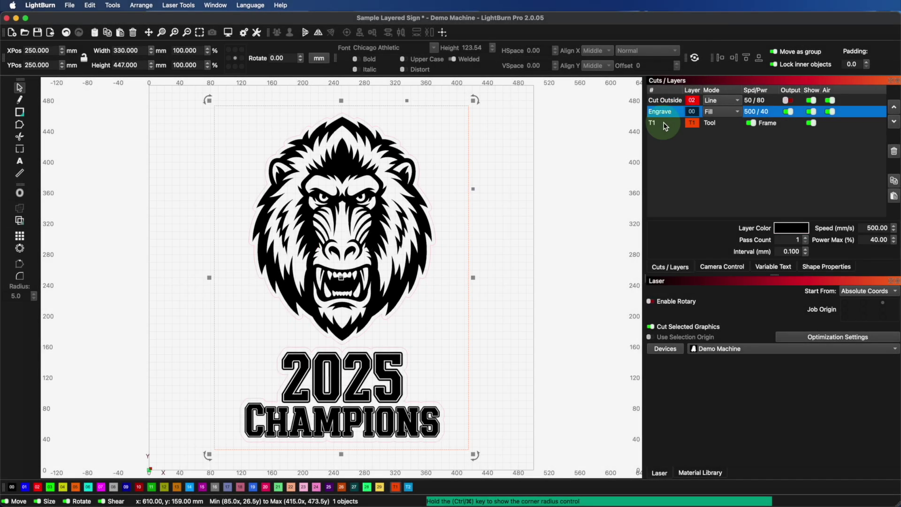
Review the T1, Cut Outside and Engrave layers, then drag Engrave above Cut Outside
left_click(665, 125)
left_click(692, 102)
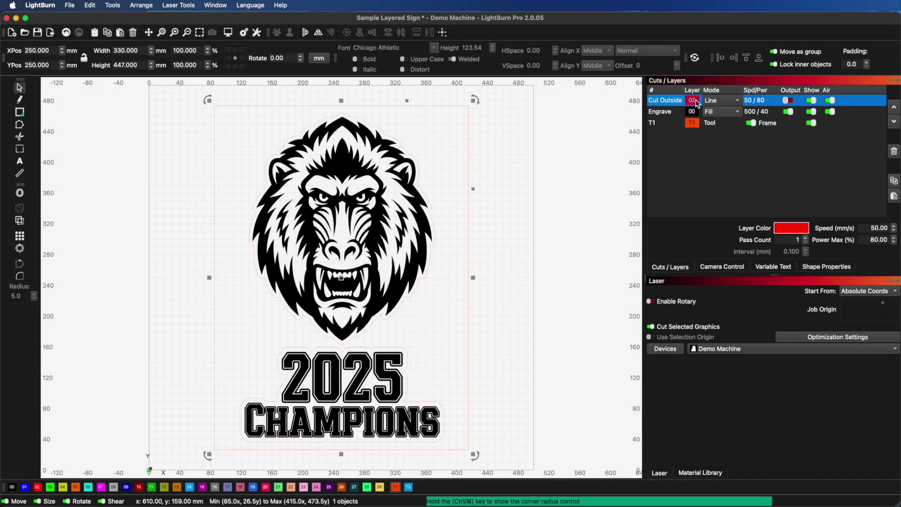
left_click(675, 115)
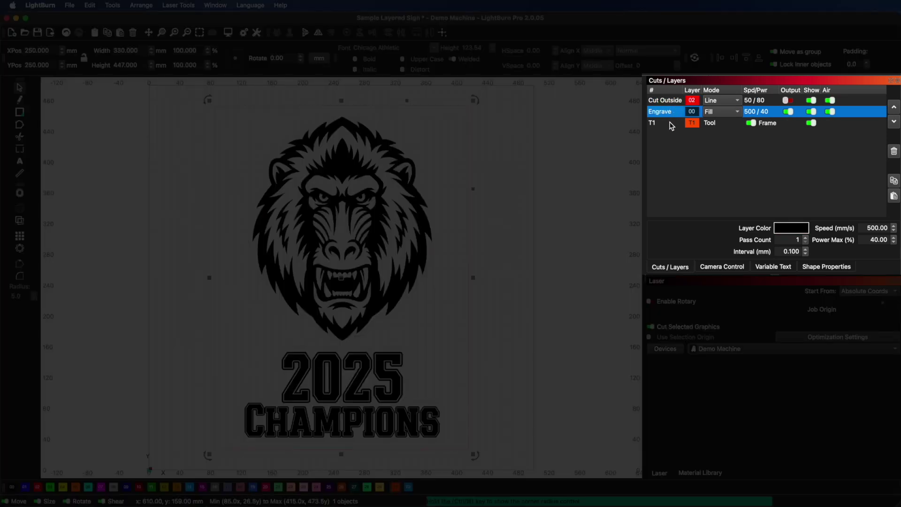
left_click(670, 125)
left_click(669, 112)
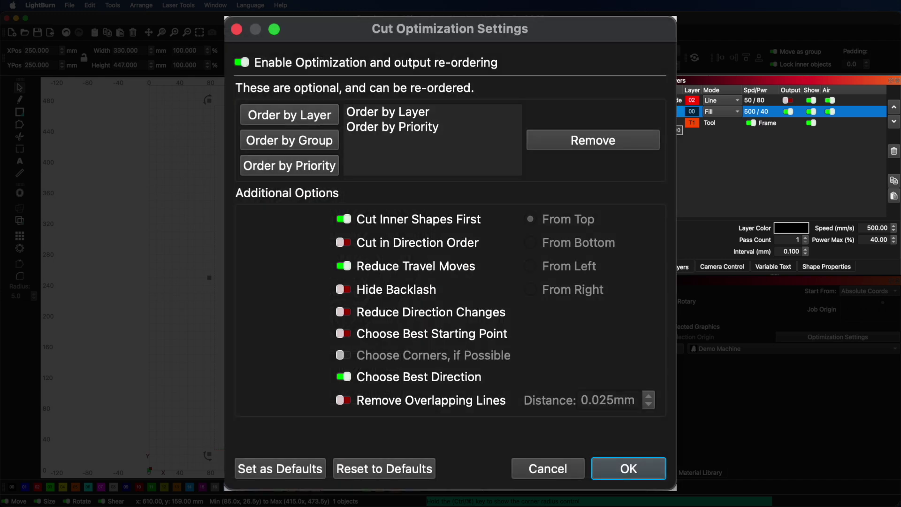
left_click_drag(669, 112, 669, 101)
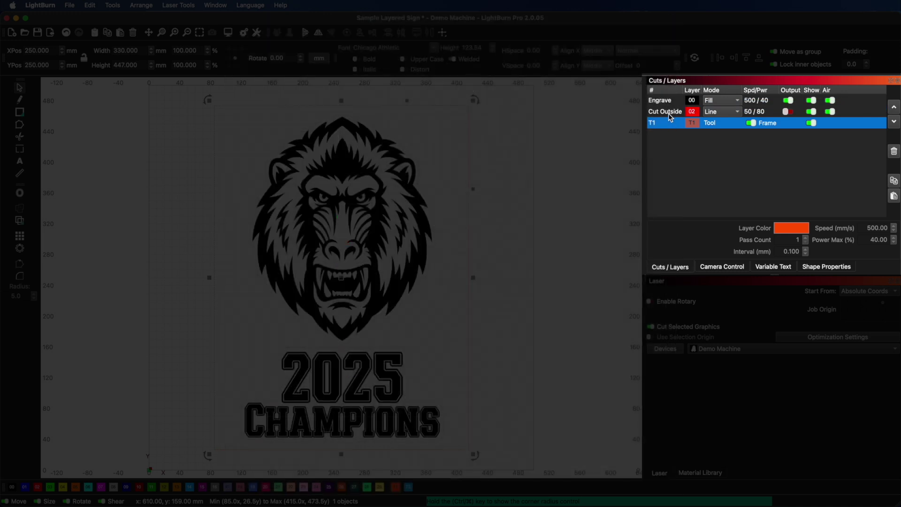
Try moving Engrave down by dragging and with the Move arrows, returning it to the top
left_click_drag(663, 101, 667, 134)
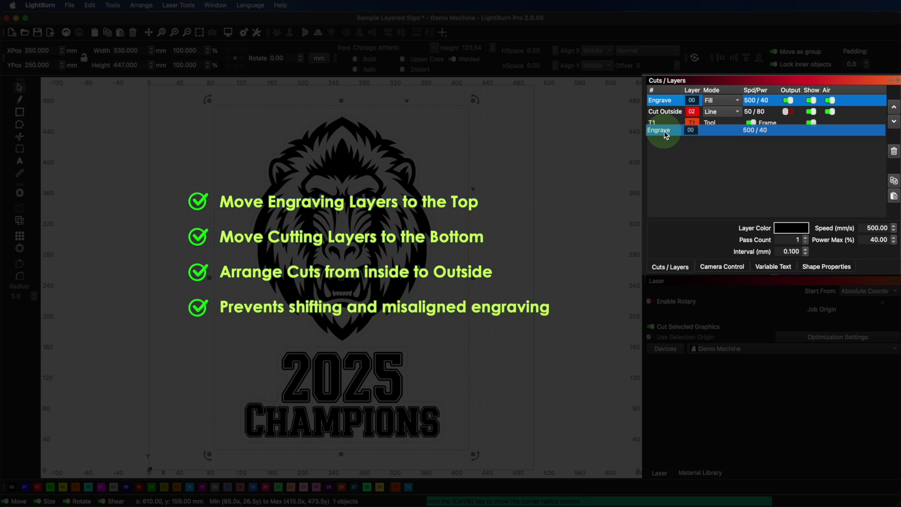
left_click_drag(663, 131, 666, 104)
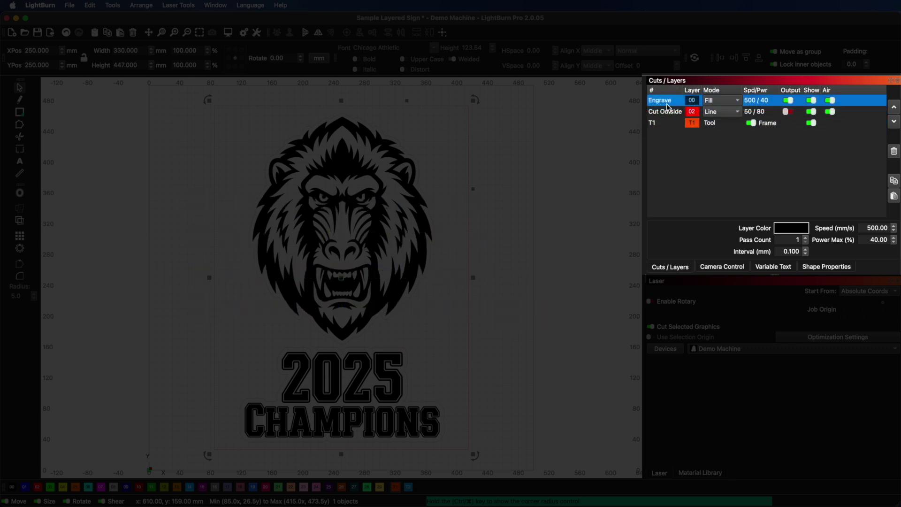
left_click(894, 123)
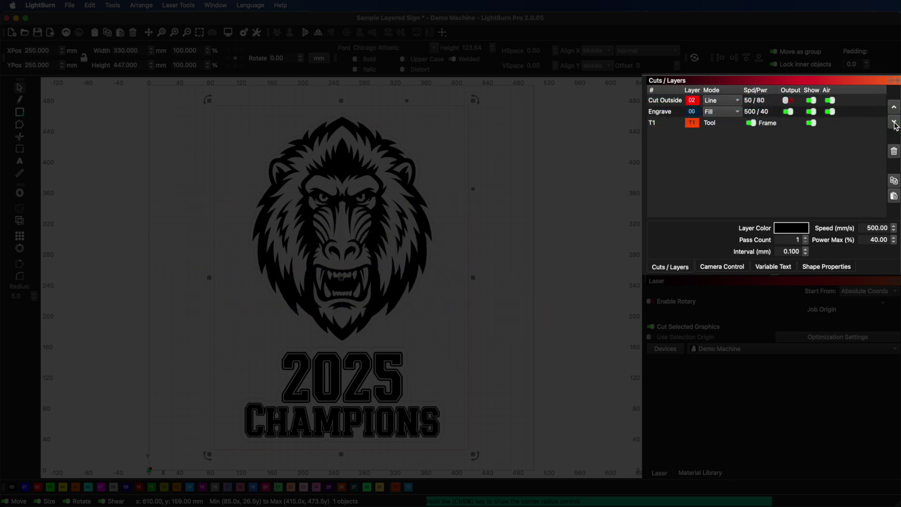
left_click(894, 121)
left_click(895, 107)
left_click(894, 108)
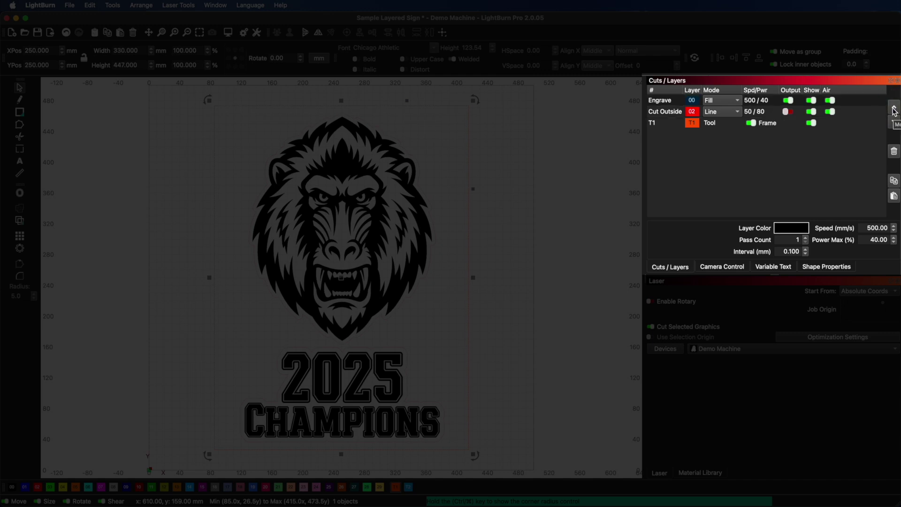
Enable output for the Cut Outside layer, then reselect the Engrave layer
left_click(789, 112)
left_click(673, 116)
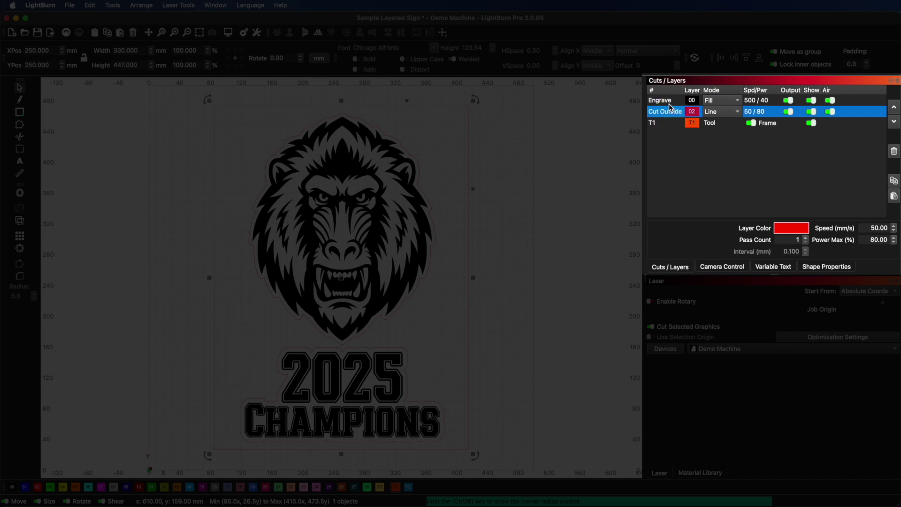
left_click(668, 103)
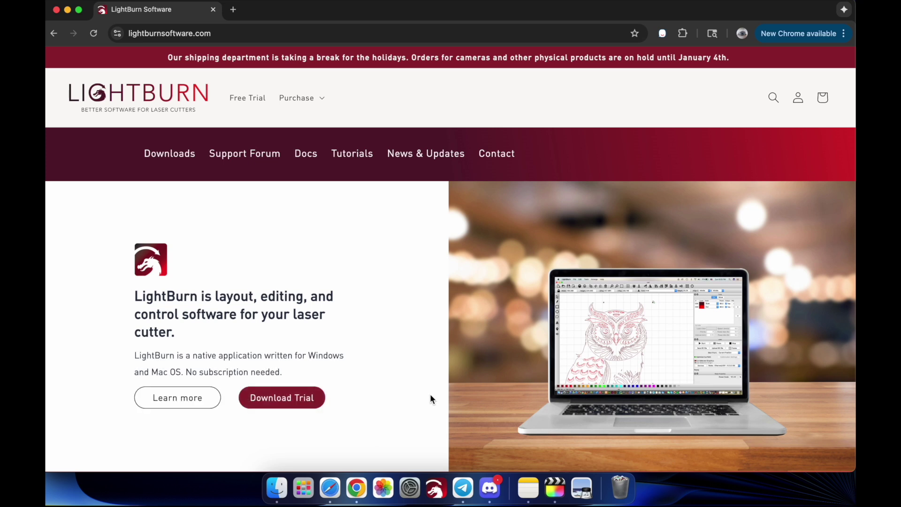
Search the LightBurn docs for 'layers' and read the Cuts / Layers Window options and settings
left_click(312, 157)
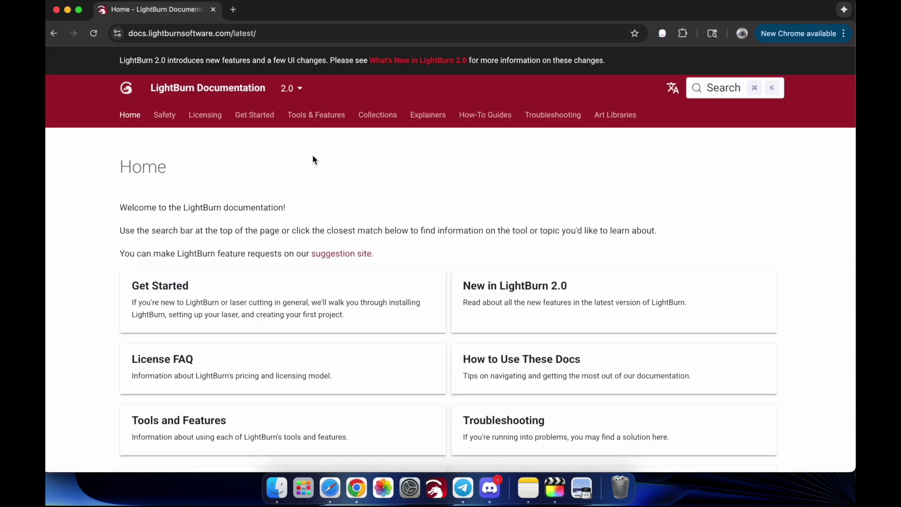
left_click(711, 89)
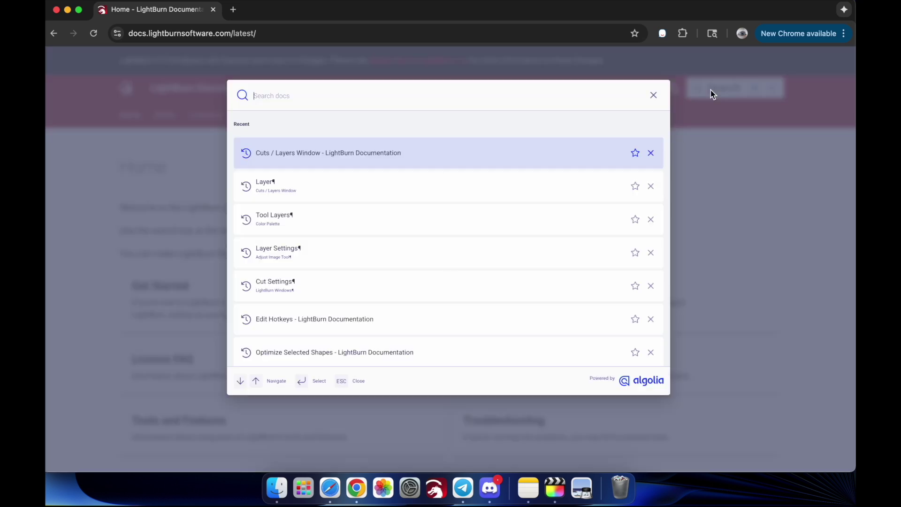
type("layers")
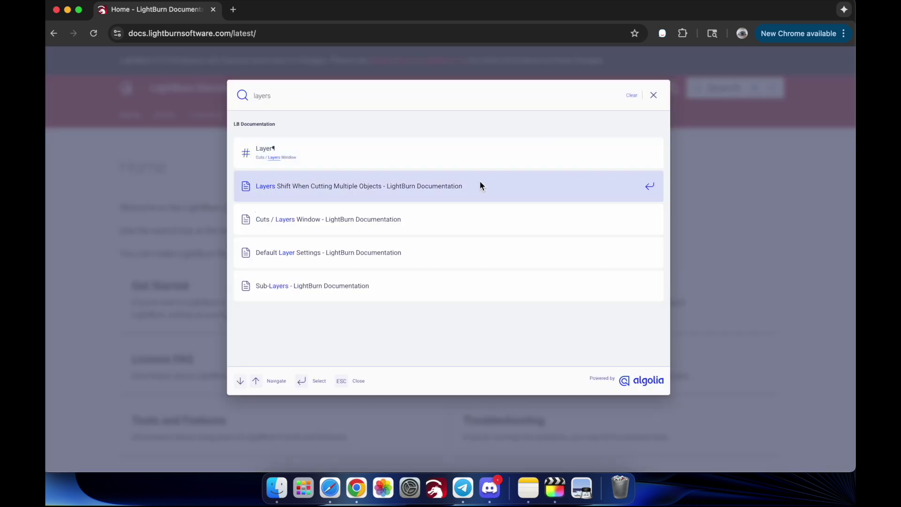
left_click(301, 221)
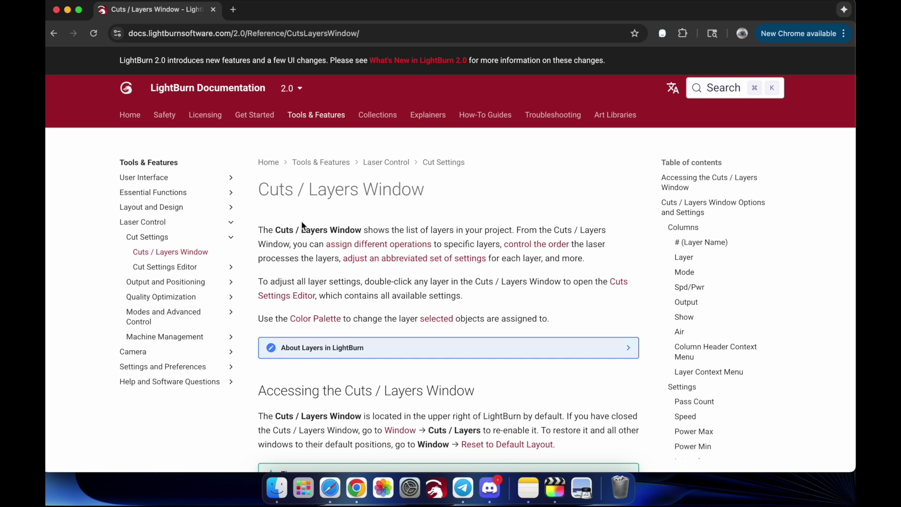
scroll(302, 224, "down", 5)
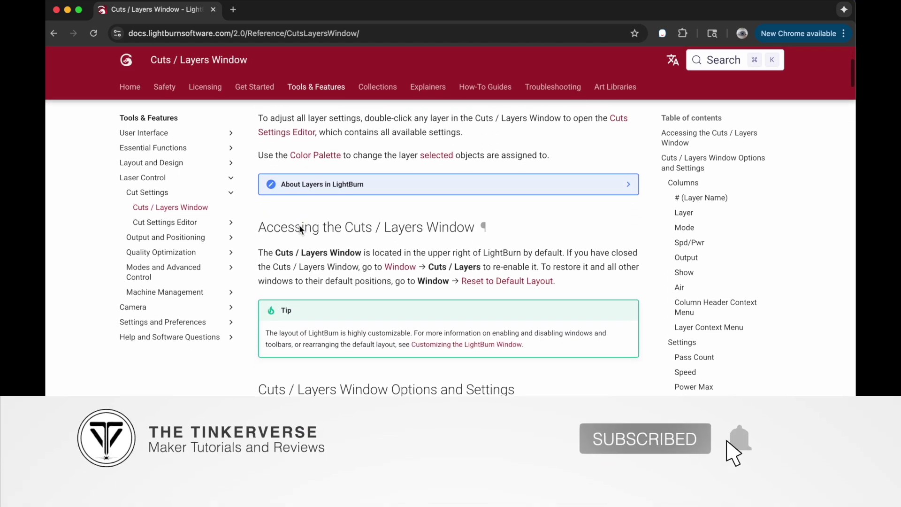
scroll(299, 225, "down", 8)
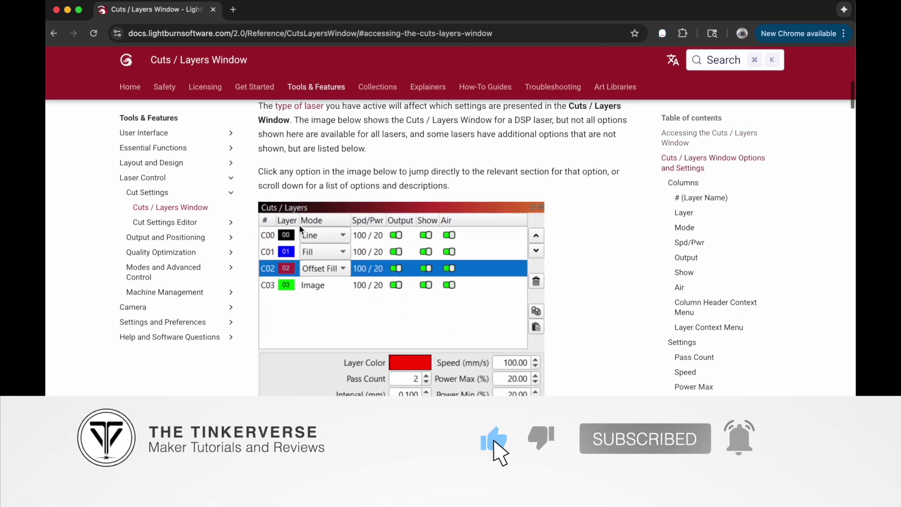
scroll(300, 225, "down", 3)
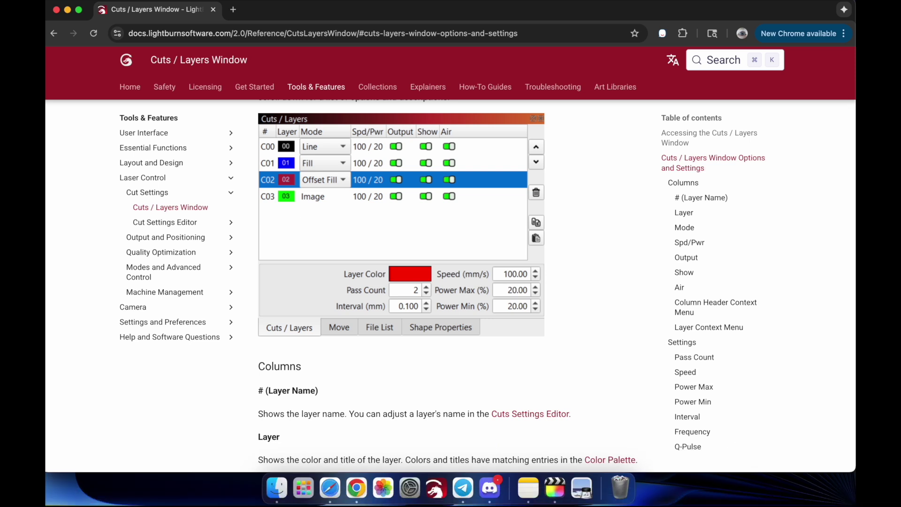